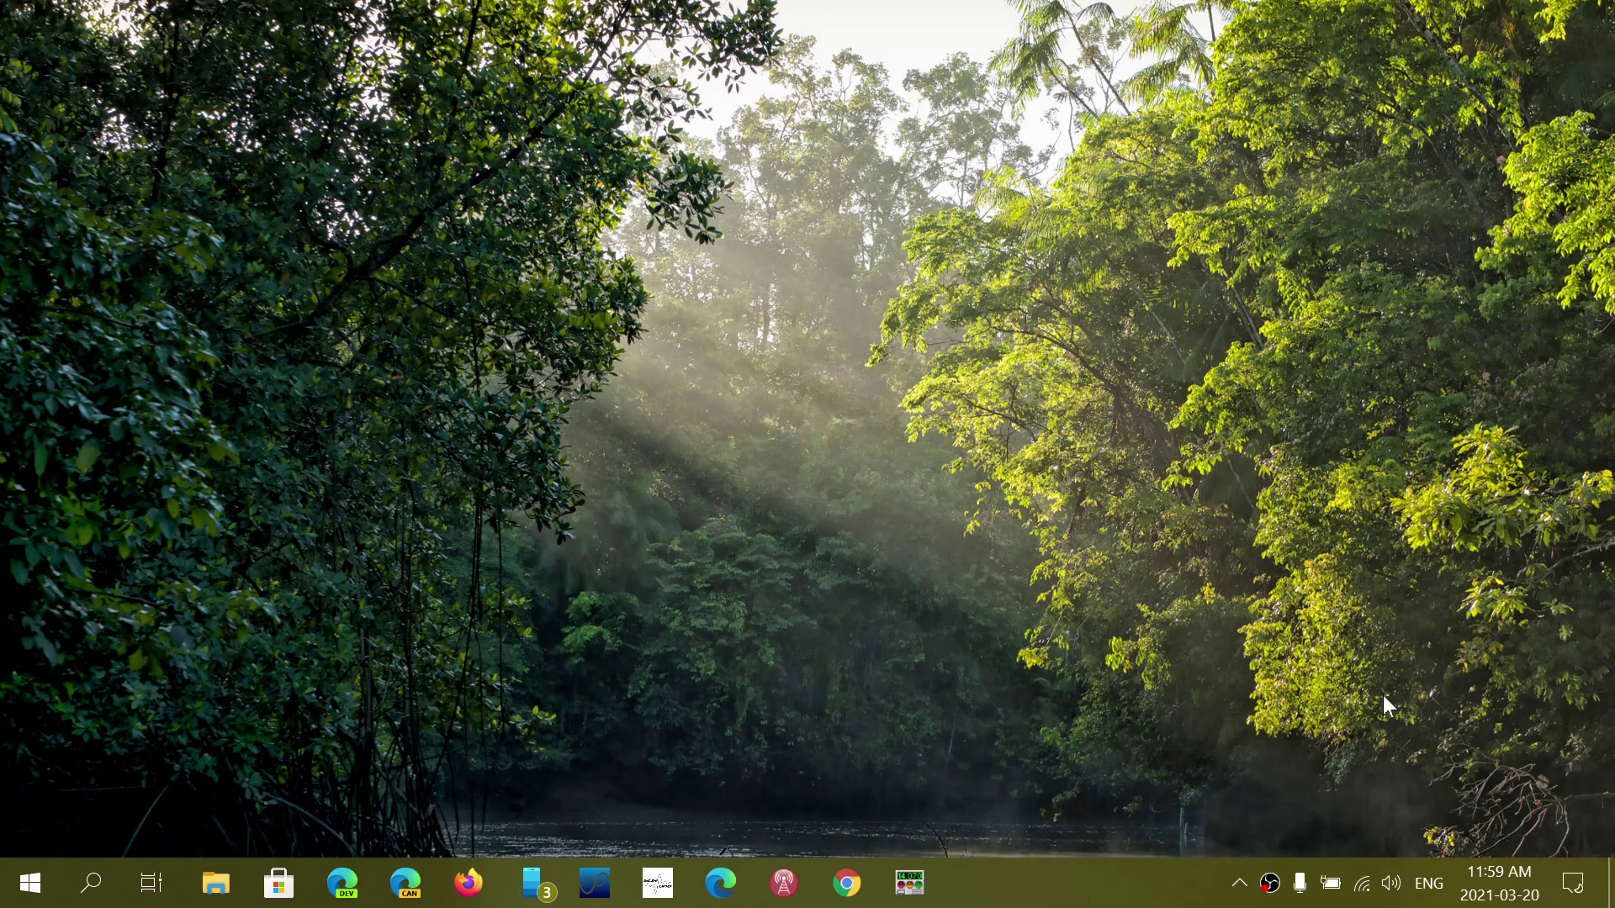
- Open the full Windows Settings home from the Action Center's All settings tile
{"action": "left_click", "coordinate": [1572, 884]}
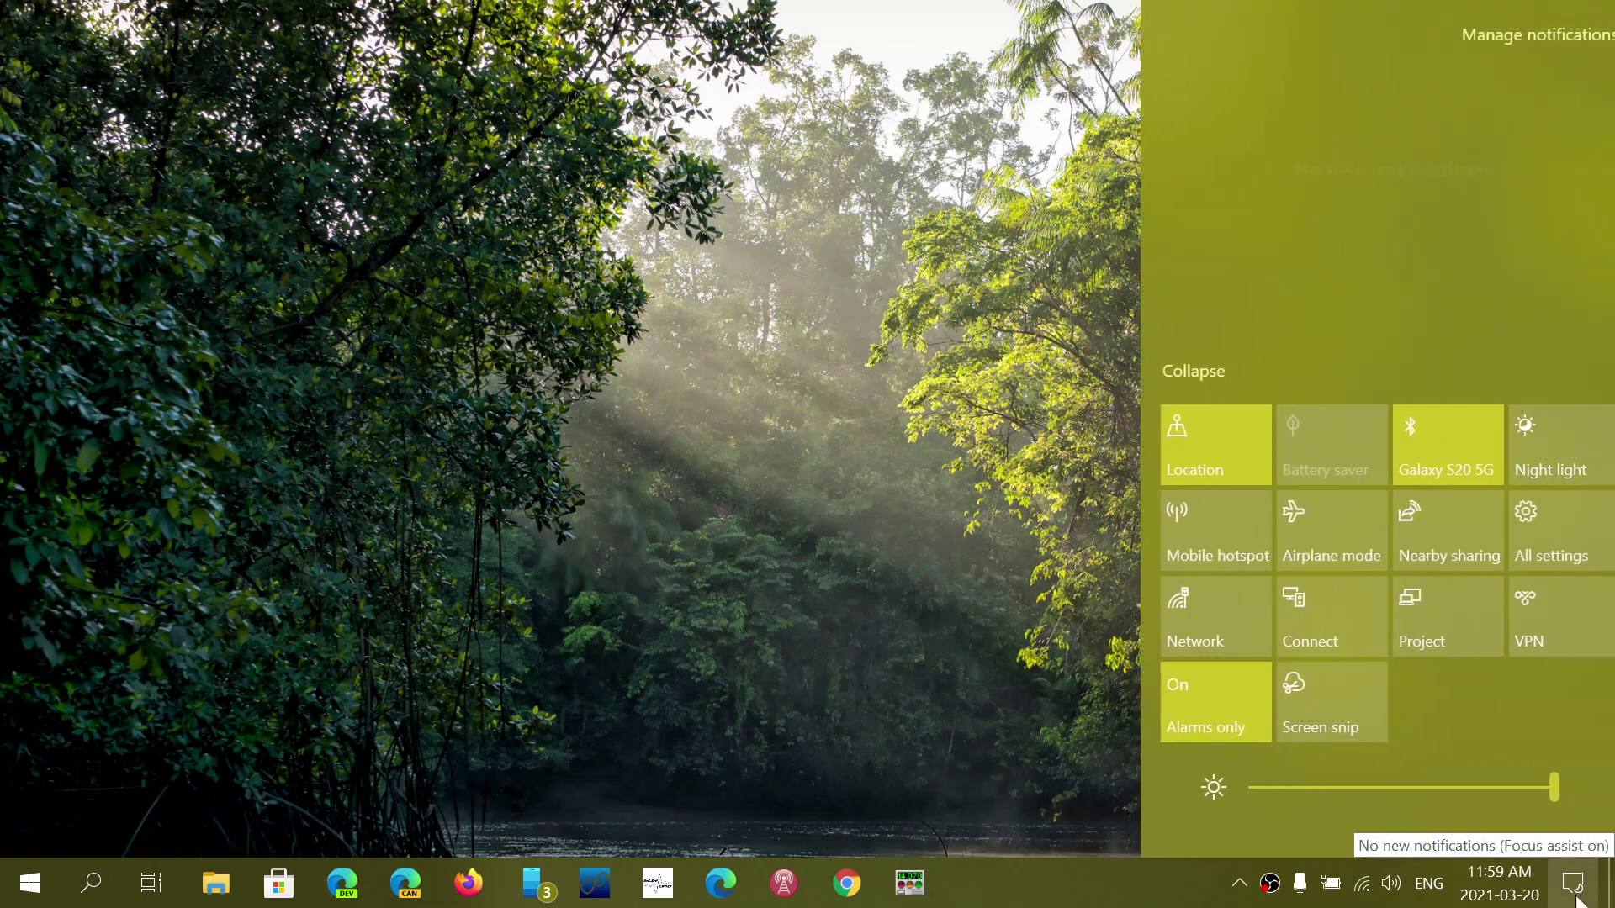
{"action": "left_click", "coordinate": [1502, 536]}
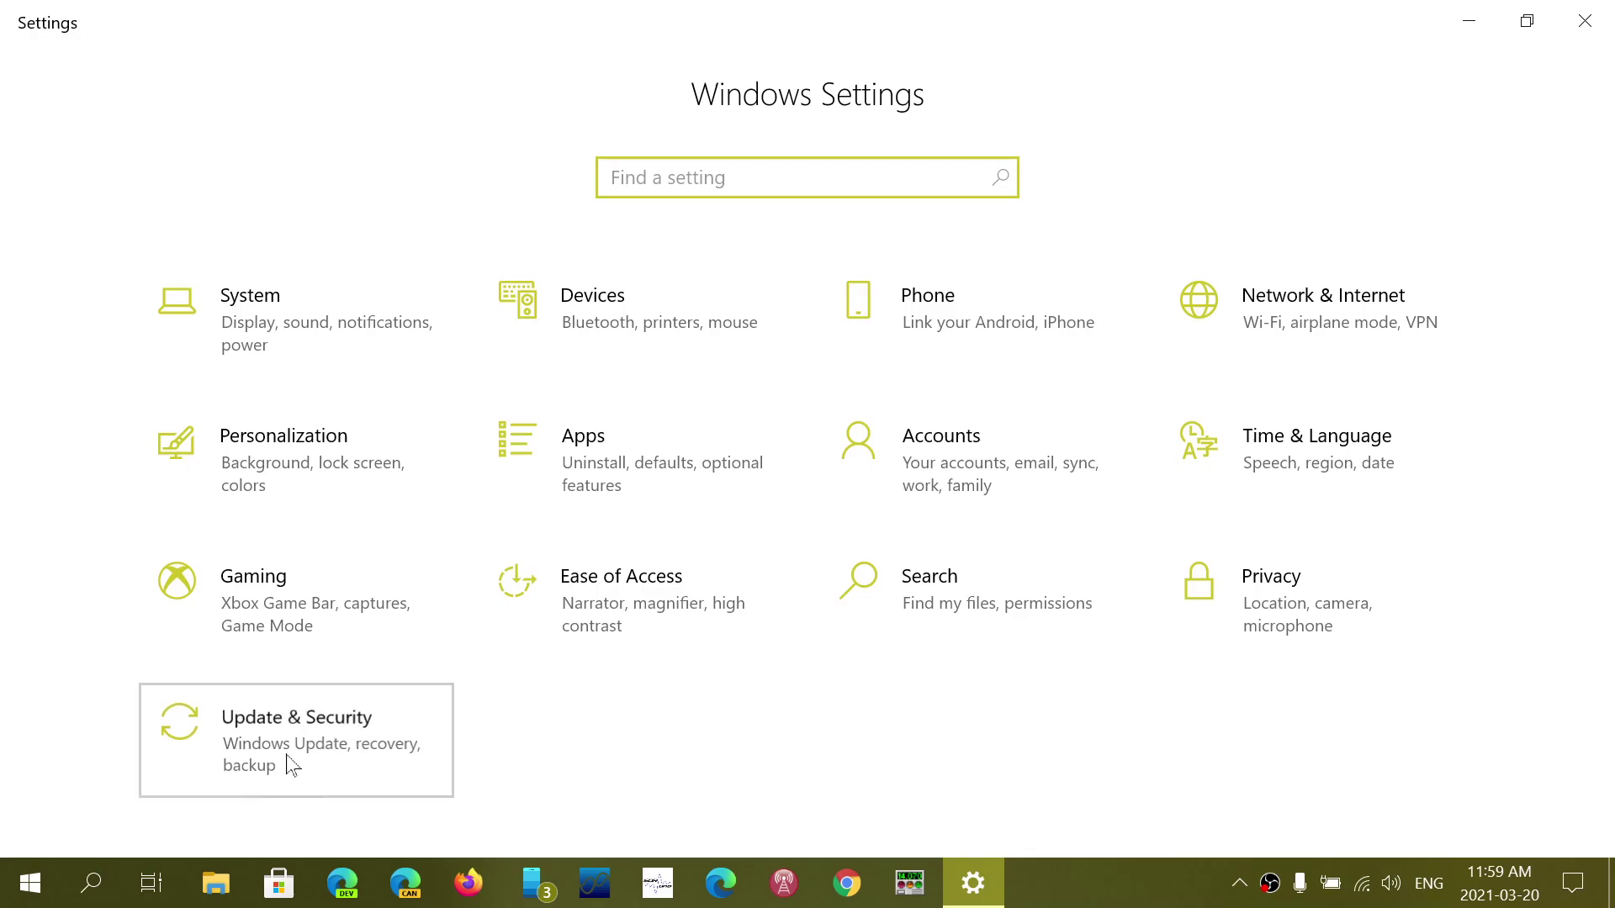
- Go to Update & Security and view the update history list
{"action": "left_click", "coordinate": [291, 754]}
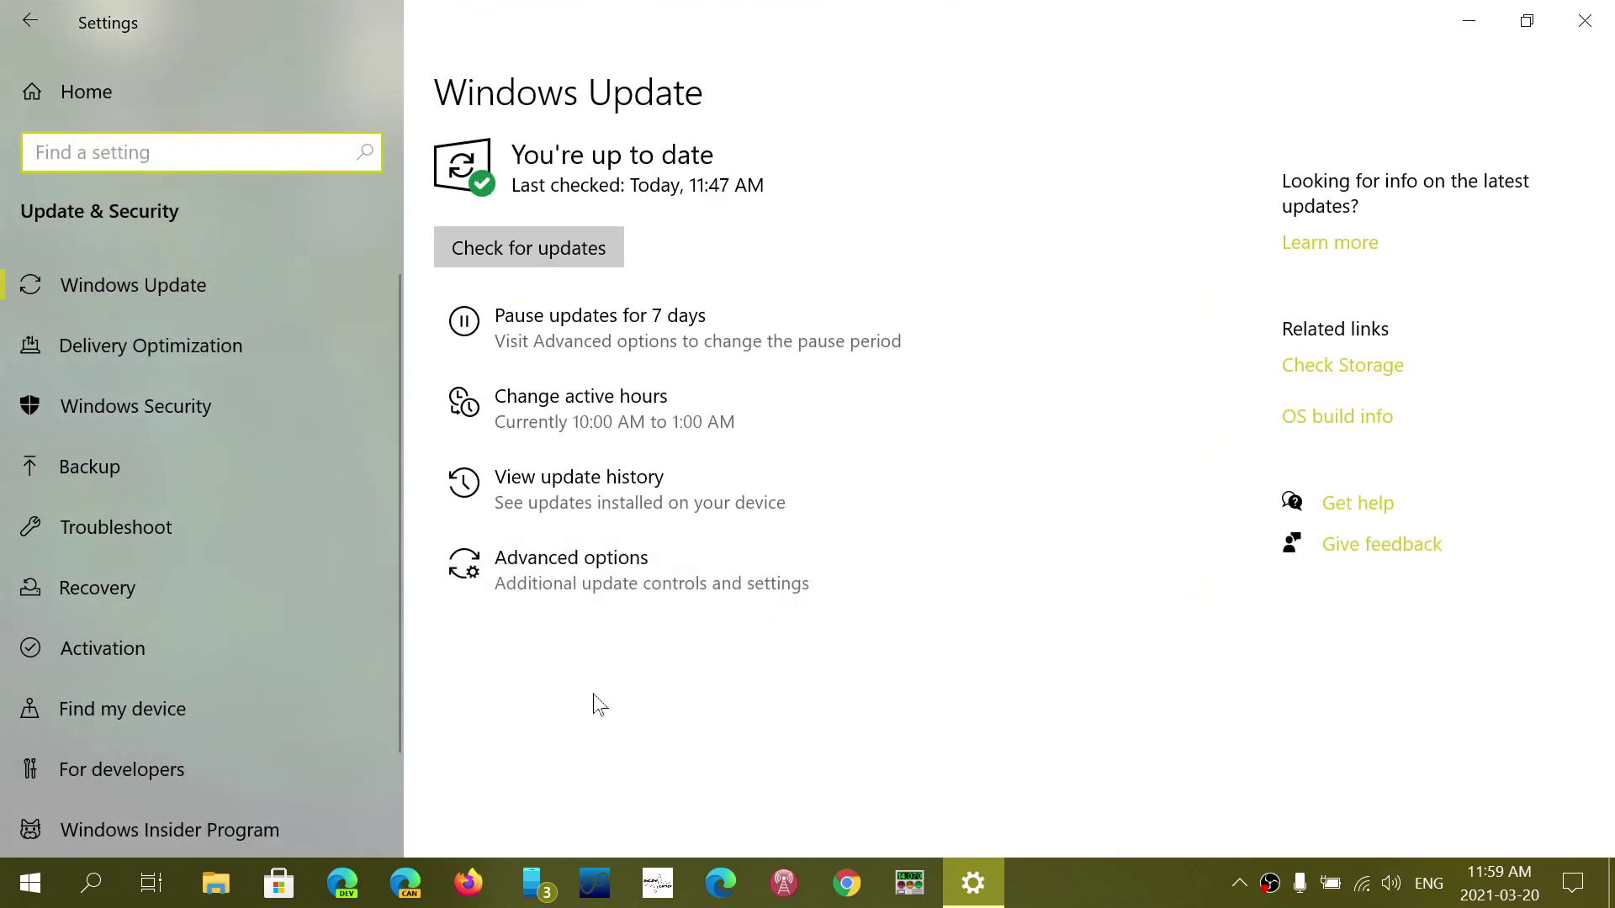
{"action": "left_click", "coordinate": [596, 481]}
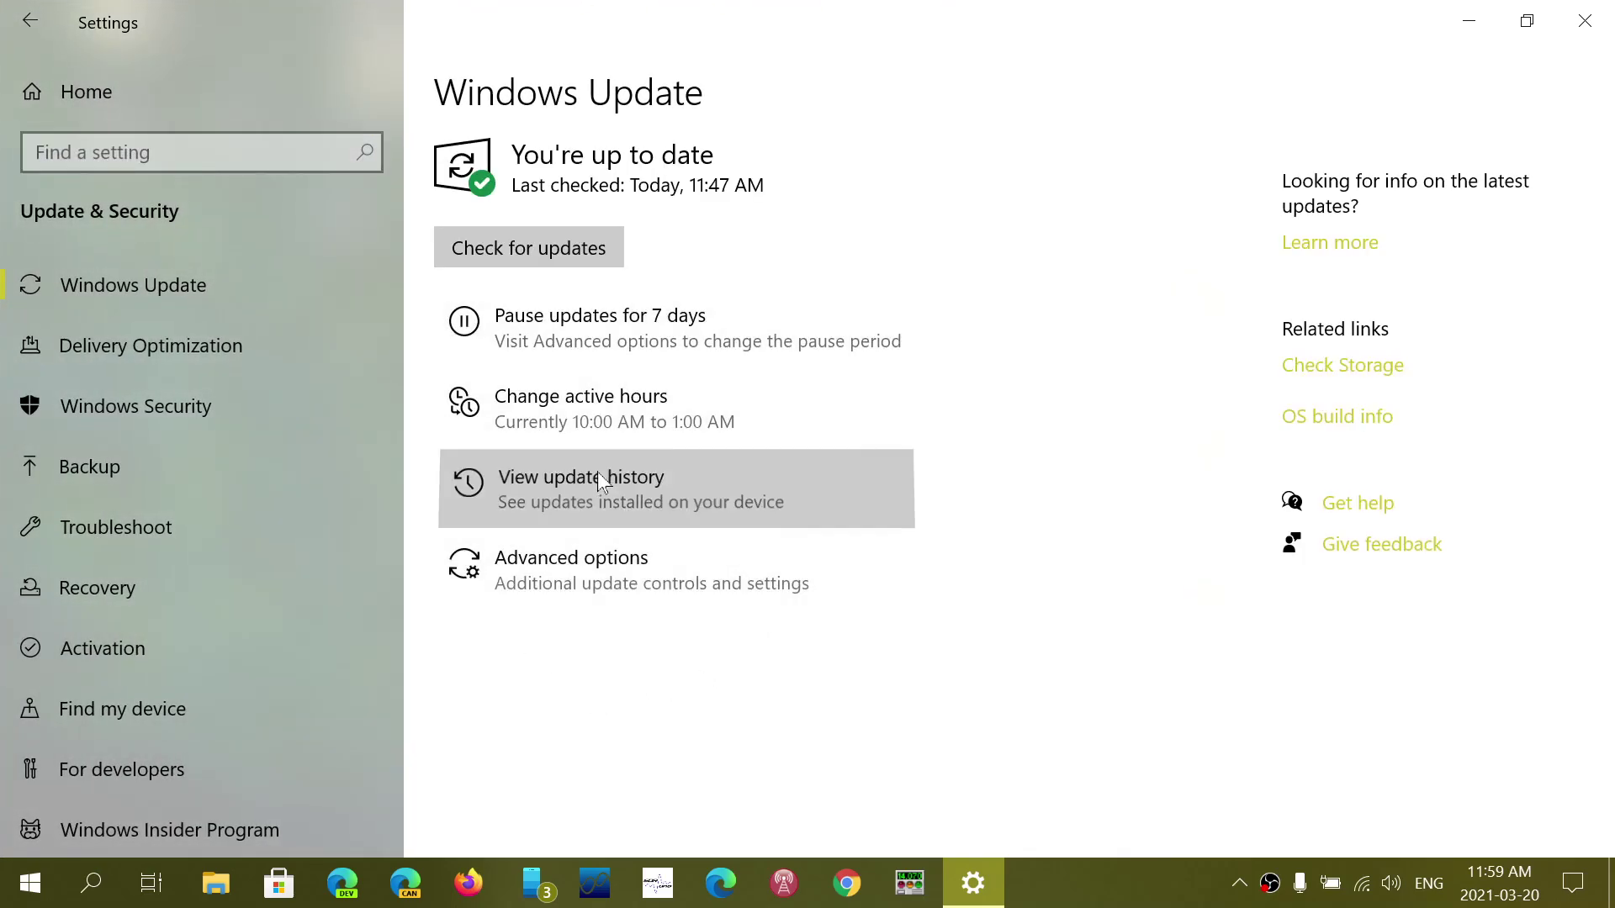
{"action": "scroll", "coordinate": [597, 481], "scroll_direction": "down", "scroll_amount": 3}
{"action": "scroll", "coordinate": [596, 481], "scroll_direction": "down", "scroll_amount": 2}
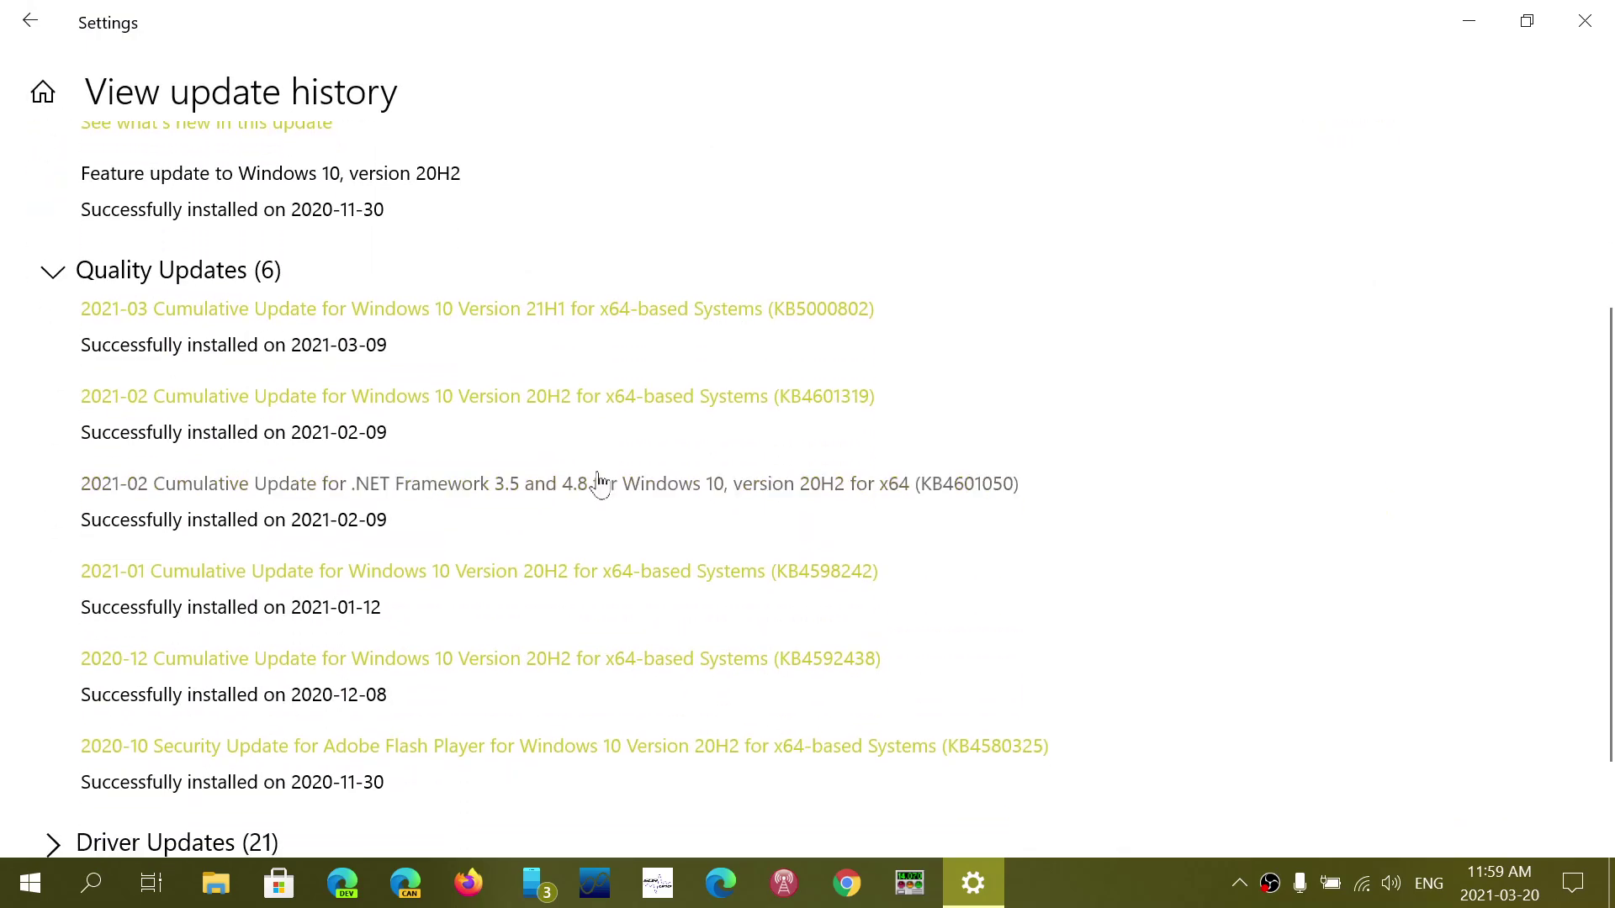
{"action": "scroll", "coordinate": [599, 484], "scroll_direction": "down", "scroll_amount": 3}
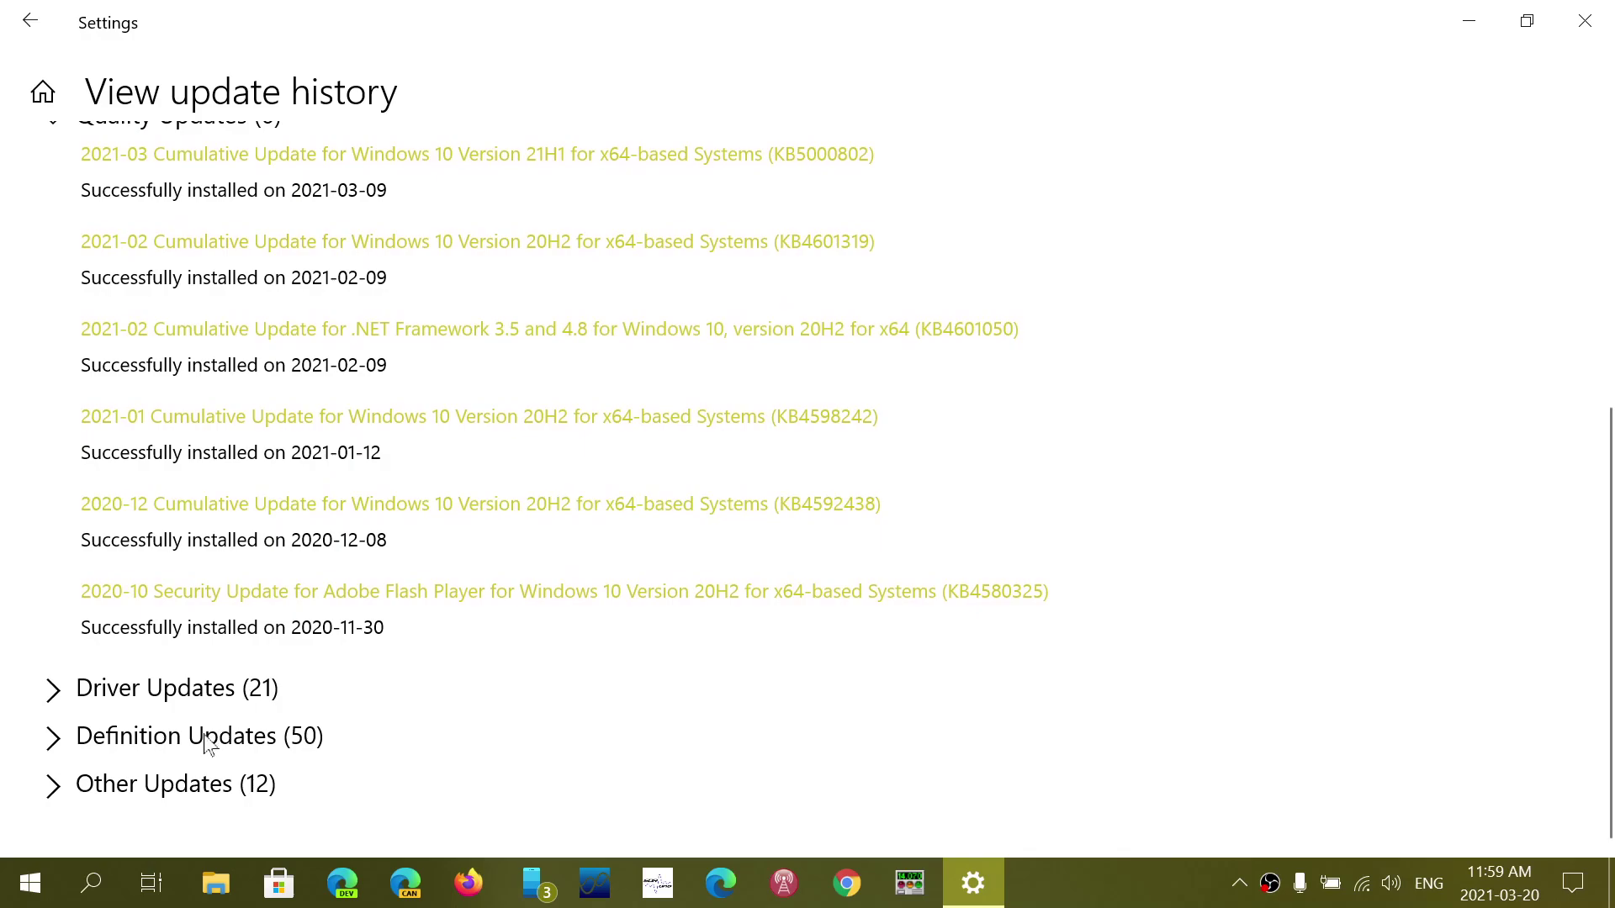
- Expand Other Updates (12) to show the KB5000842 cumulative update preview
{"action": "left_click", "coordinate": [186, 784]}
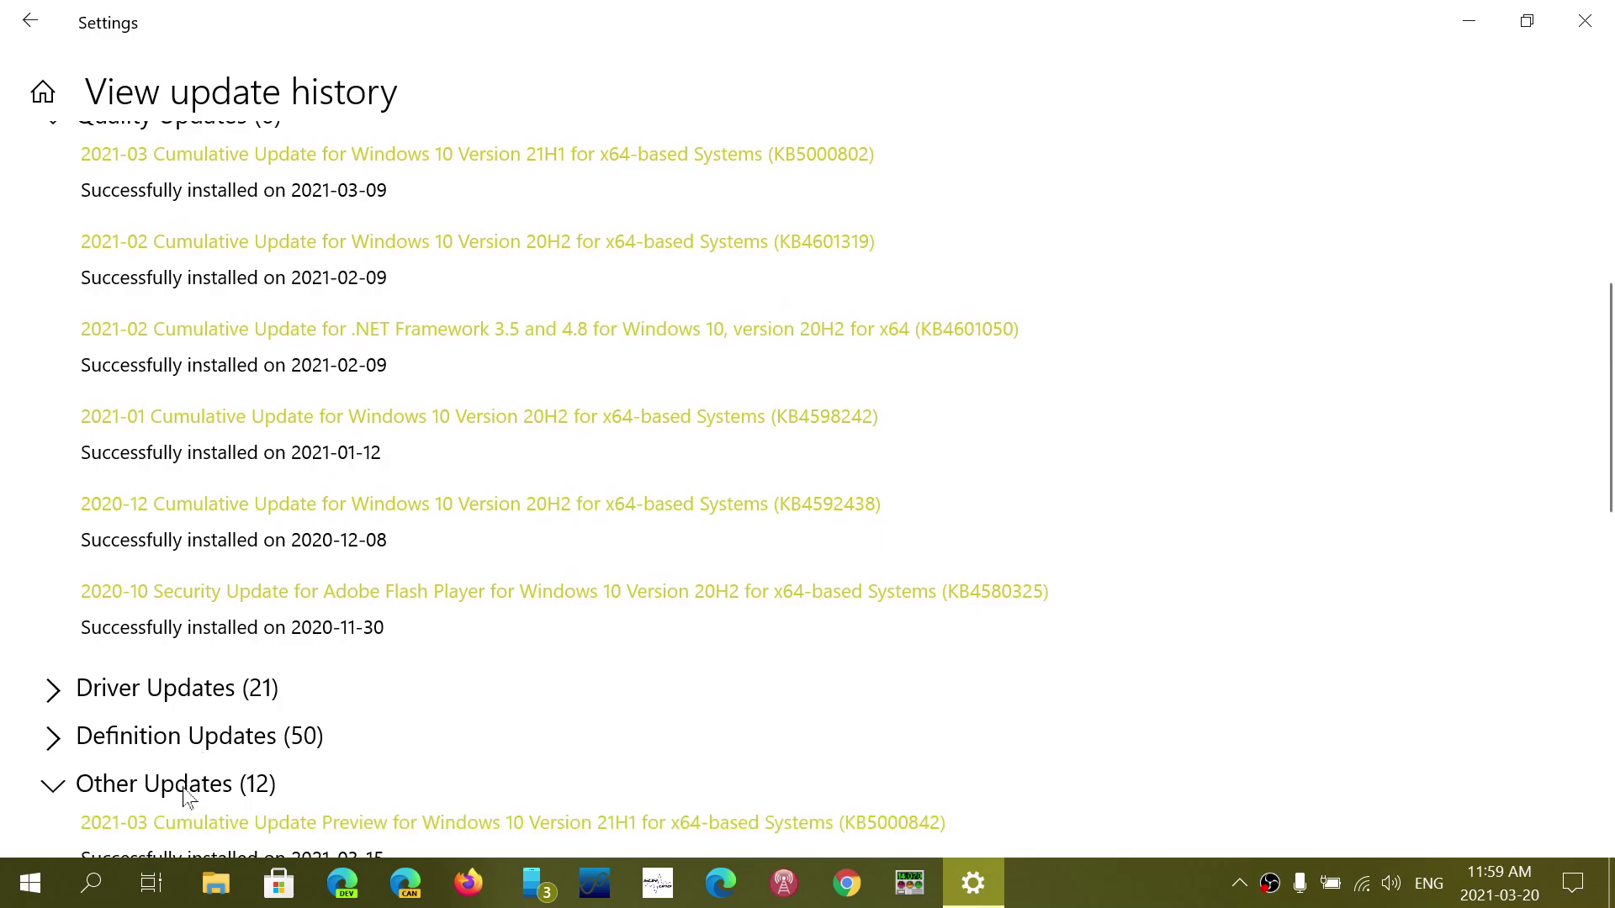
{"action": "scroll", "coordinate": [883, 591], "scroll_direction": "down", "scroll_amount": 3}
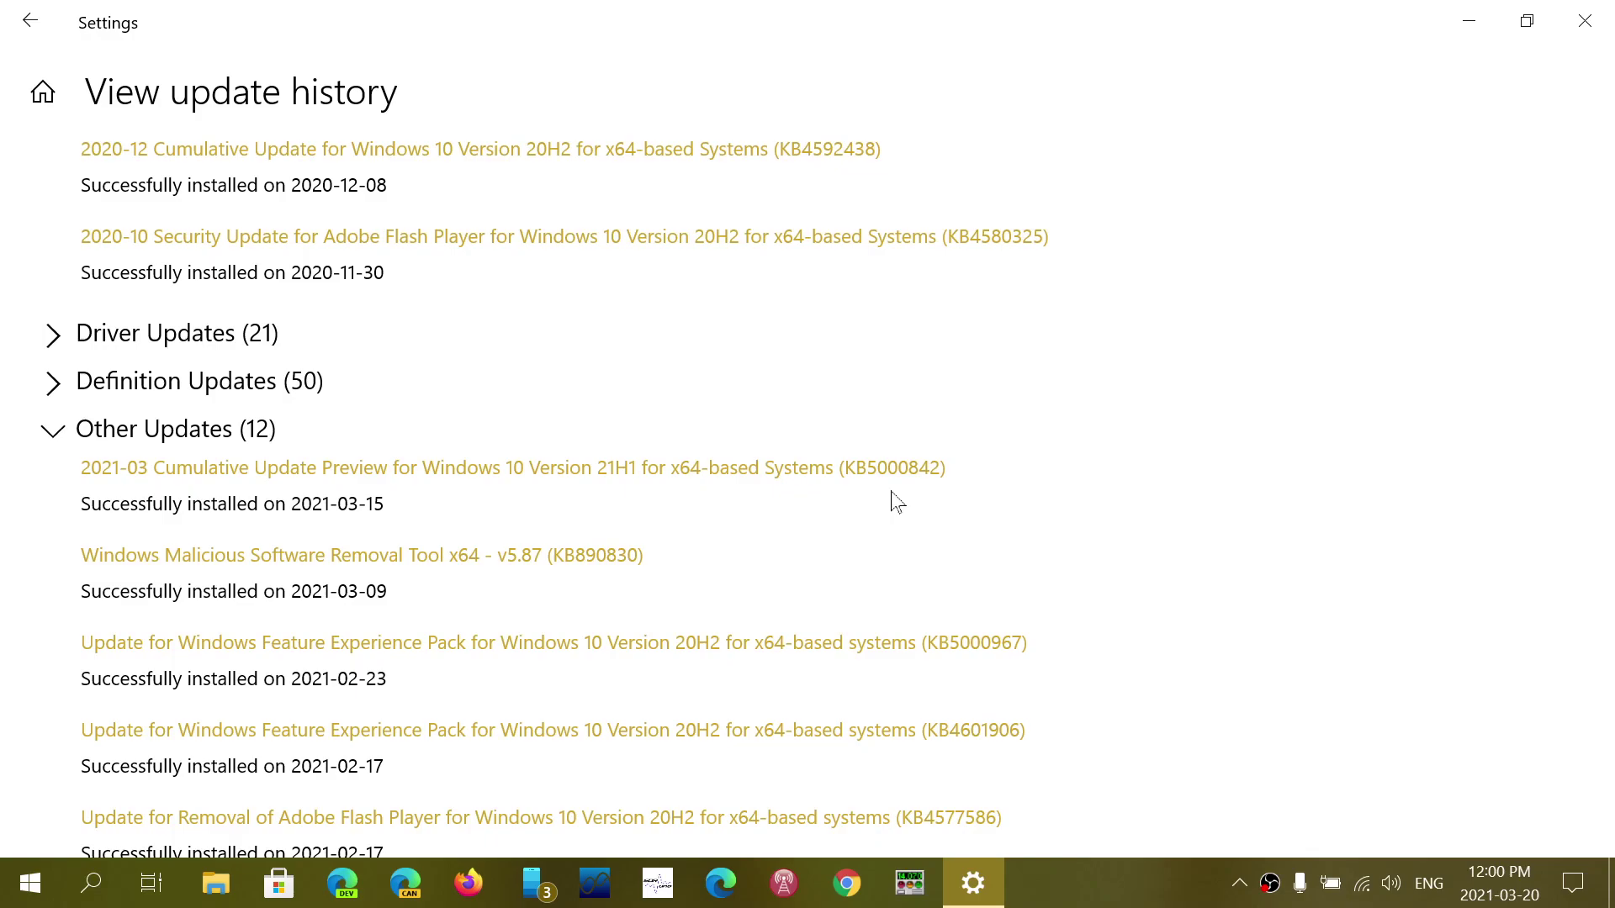
- Close the Settings window to return to the desktop
{"action": "left_click", "coordinate": [1585, 22]}
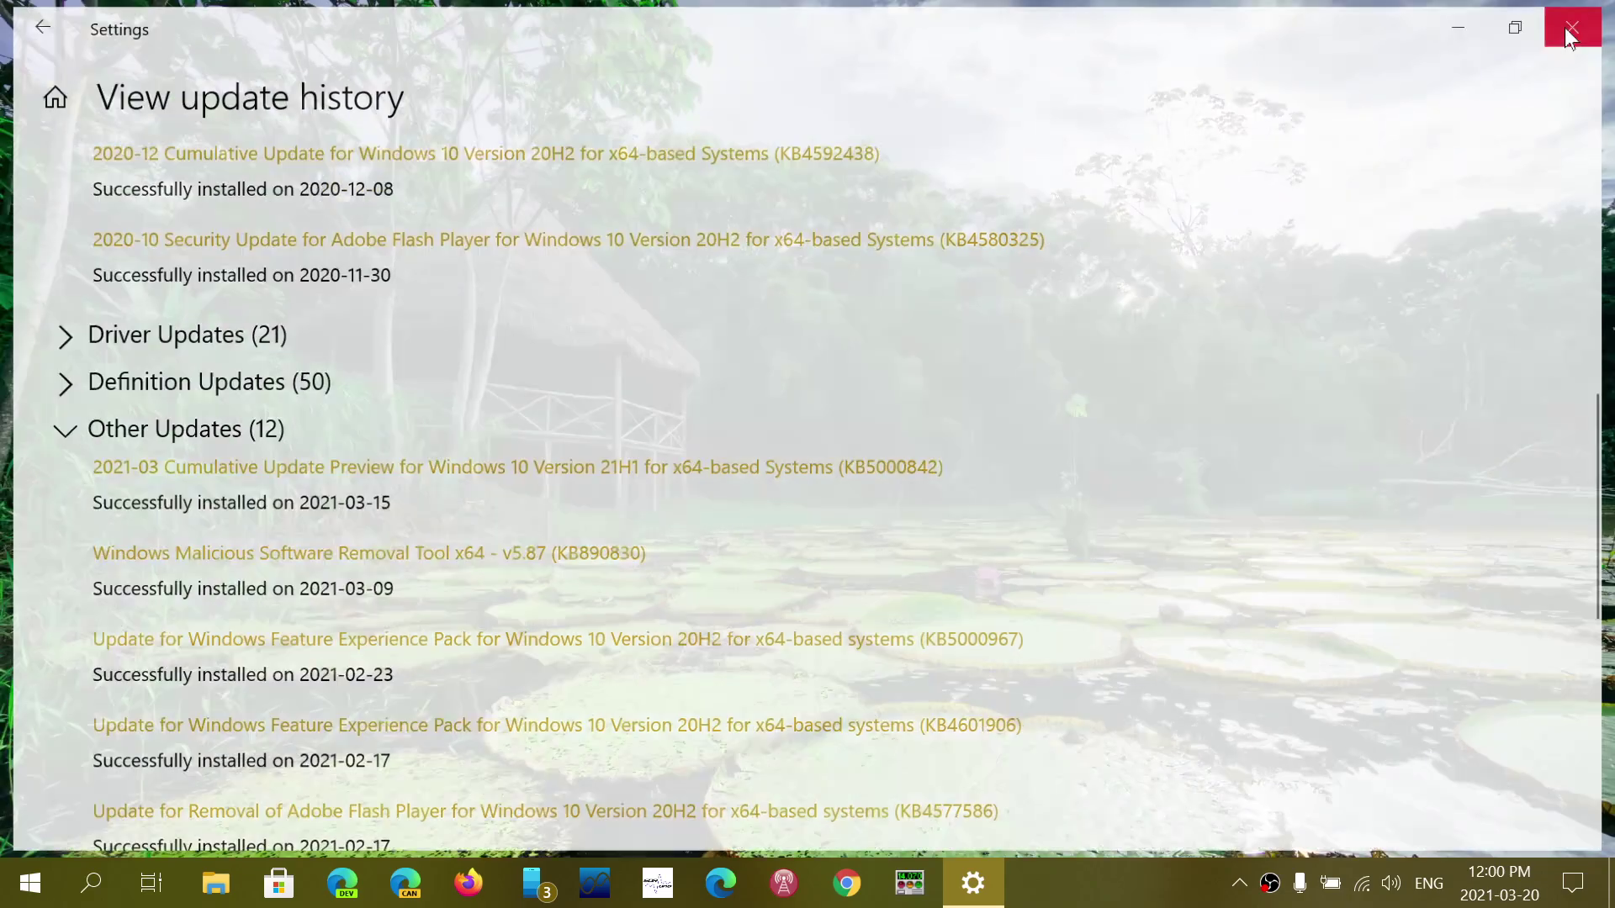